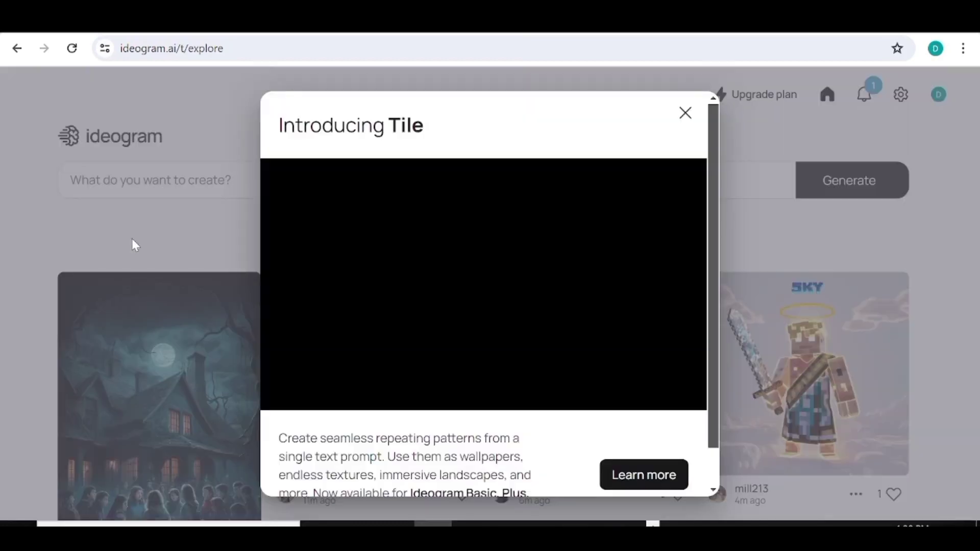
# Step: Paste the regal 'Edna' crown, gemstone and dark-background prompt, then apply the typography style
pyautogui.click(686, 112)
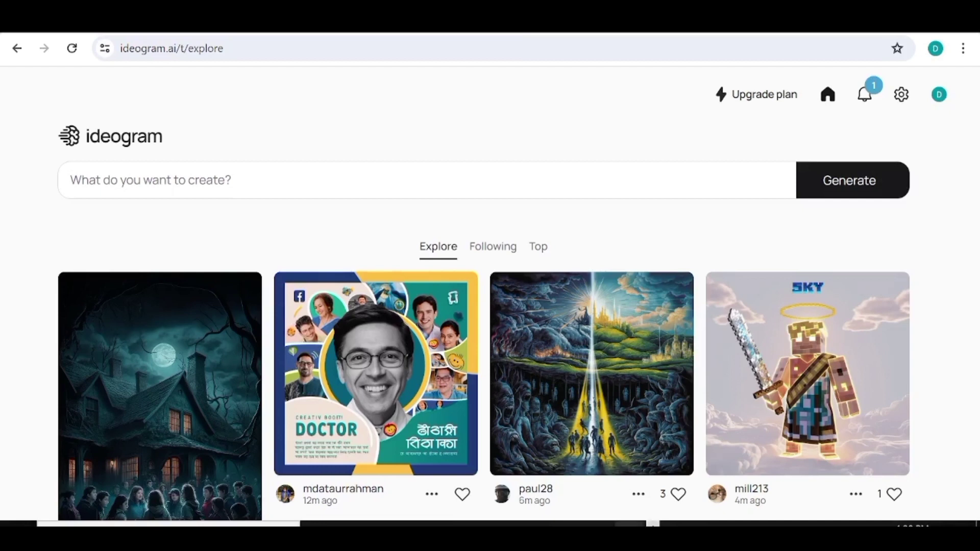
pyautogui.click(70, 179)
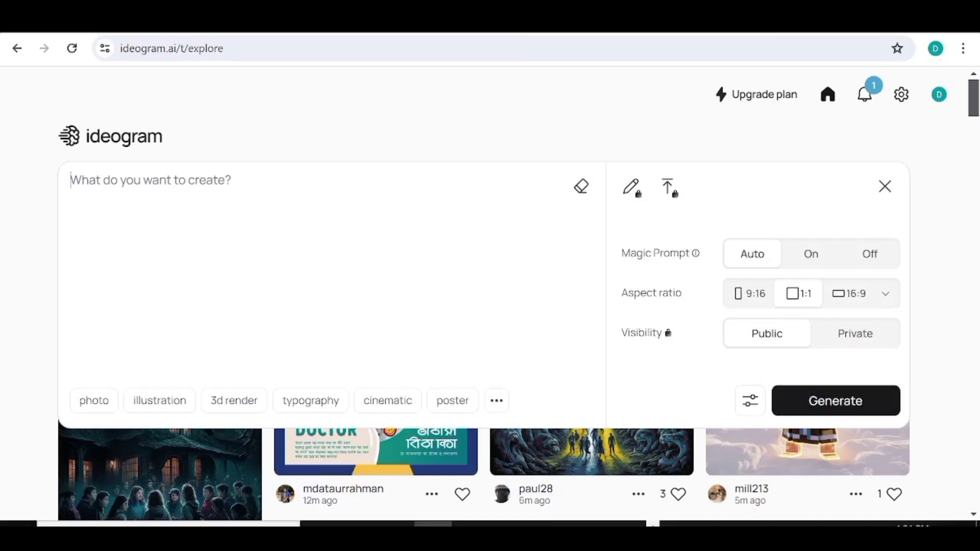
pyautogui.write("Create a regal text art with the name 'Edna', incorporating a detailed crown, glittering gemstones, and dramatic light effects, set against a dark, luxurious background.")
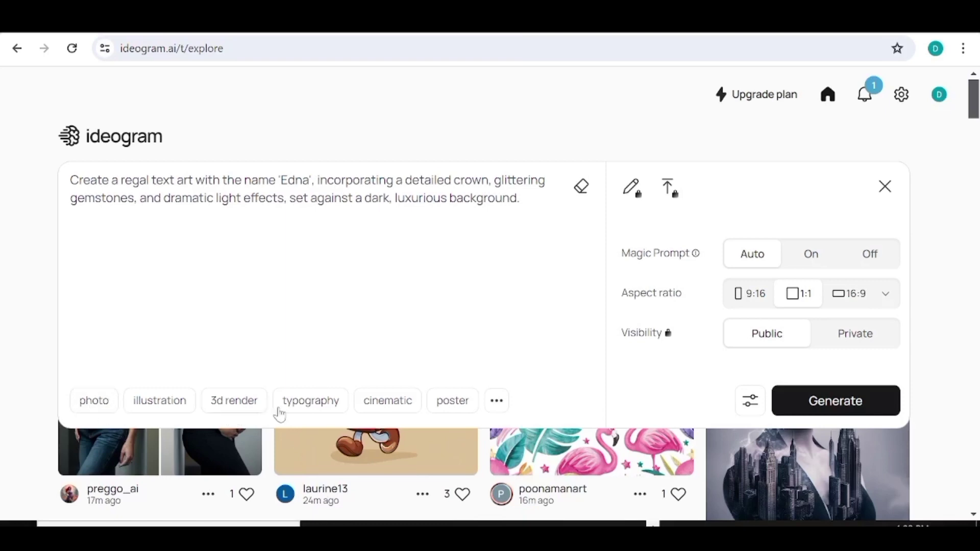
pyautogui.click(311, 401)
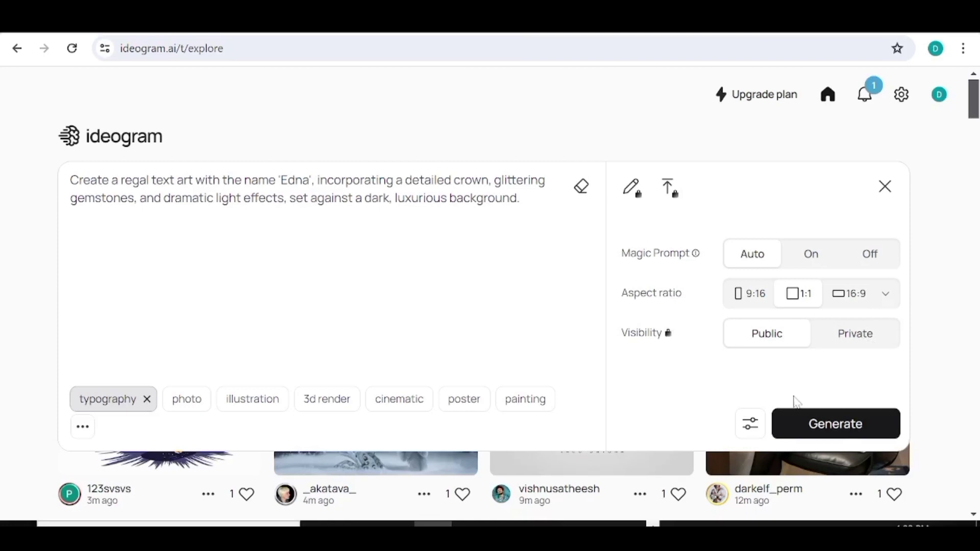
# Step: Generate the four Edna crown images and view each variant in detail
pyautogui.click(845, 427)
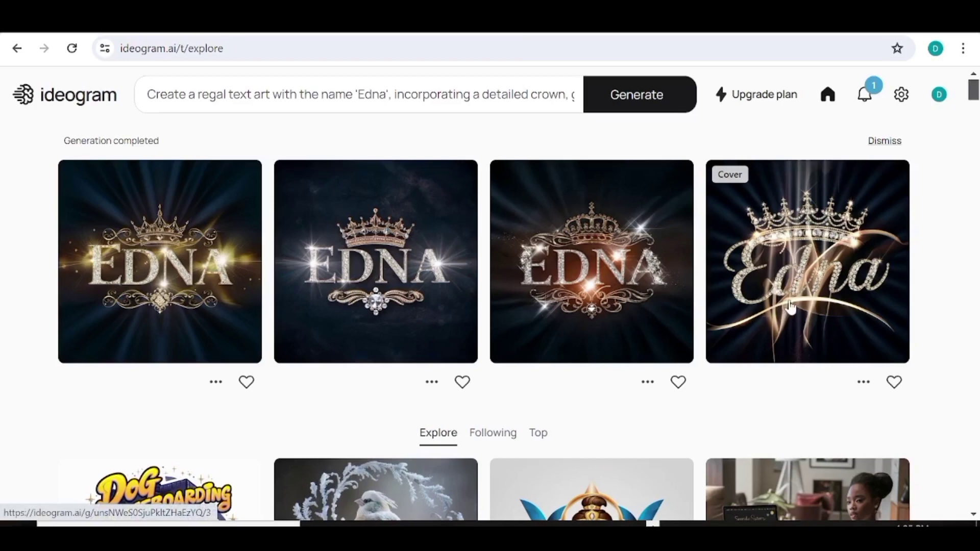
pyautogui.click(638, 295)
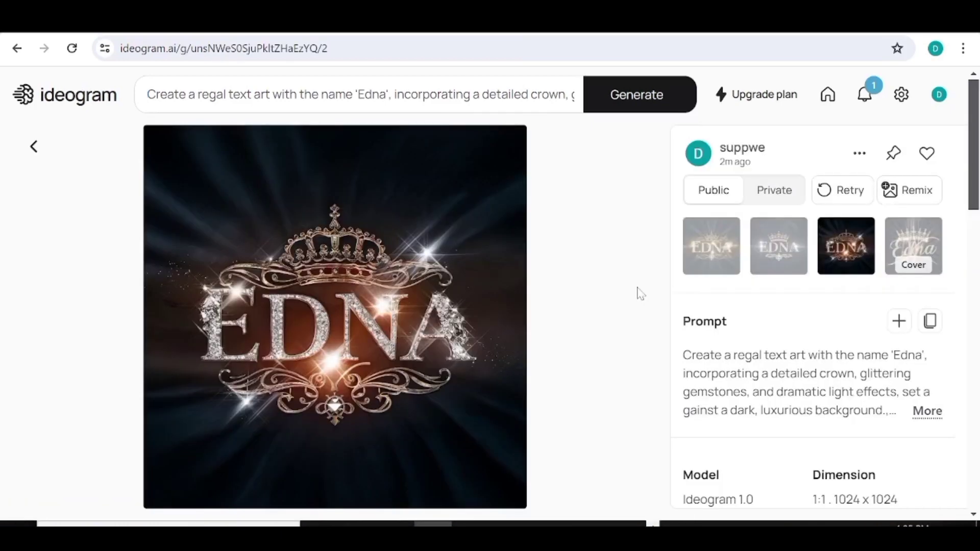
pyautogui.click(720, 258)
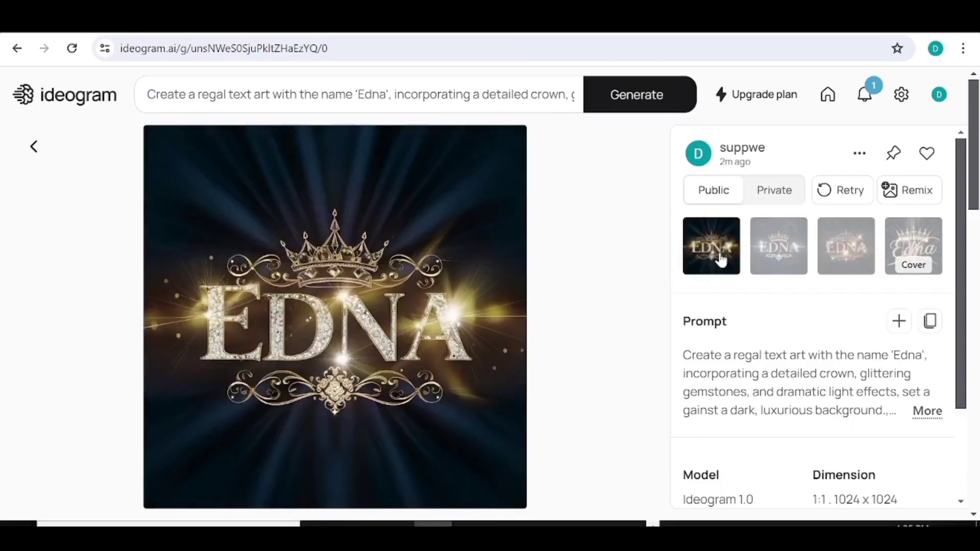
pyautogui.click(781, 255)
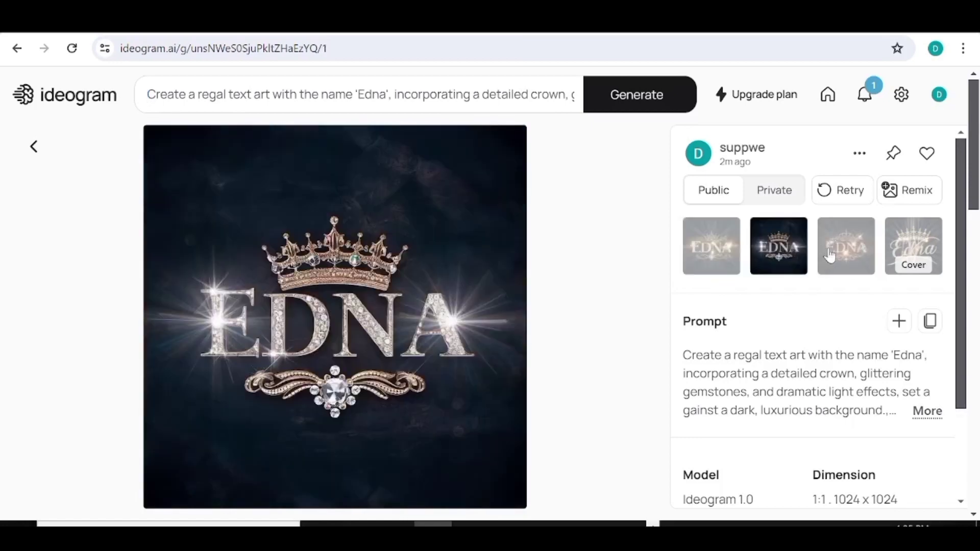
pyautogui.click(852, 254)
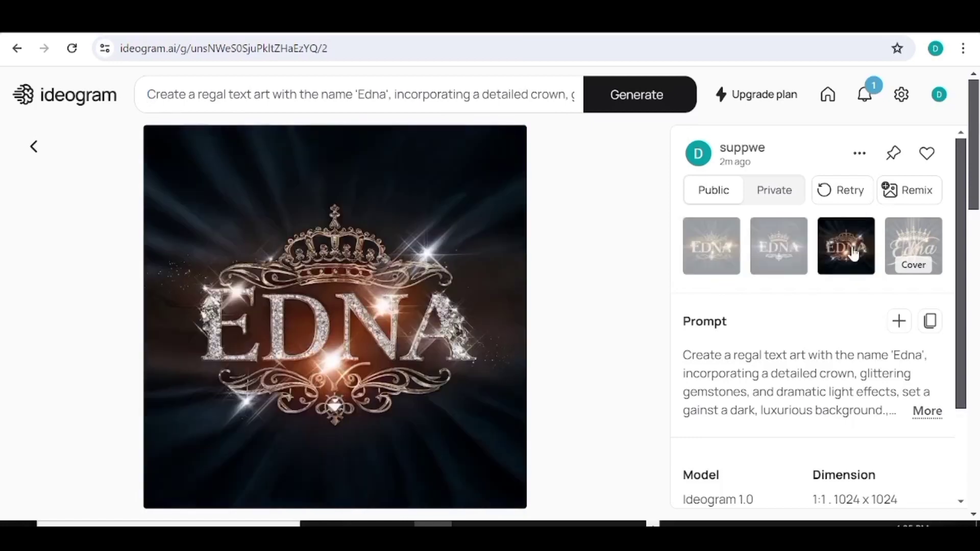
pyautogui.click(906, 252)
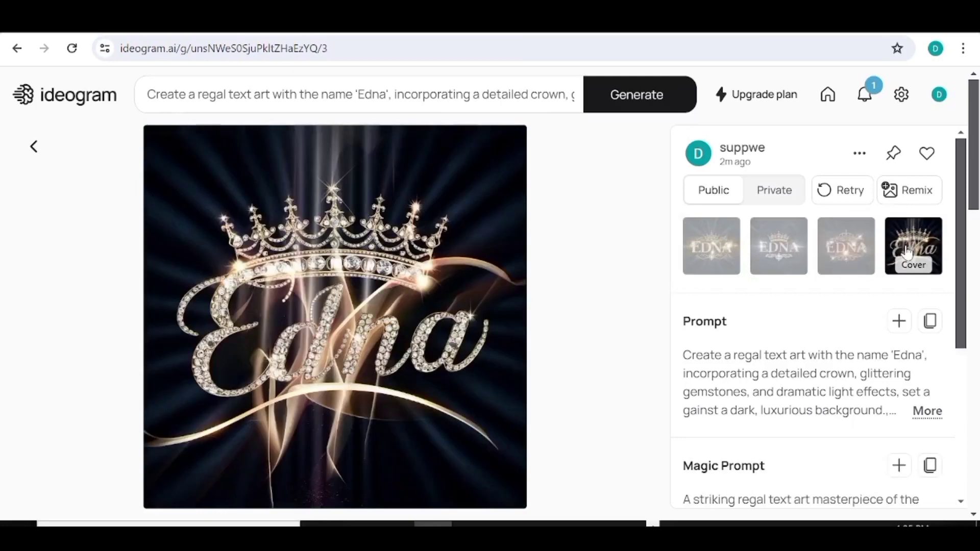
# Step: Return to the second Edna variant and download it as a JPEG
pyautogui.click(832, 257)
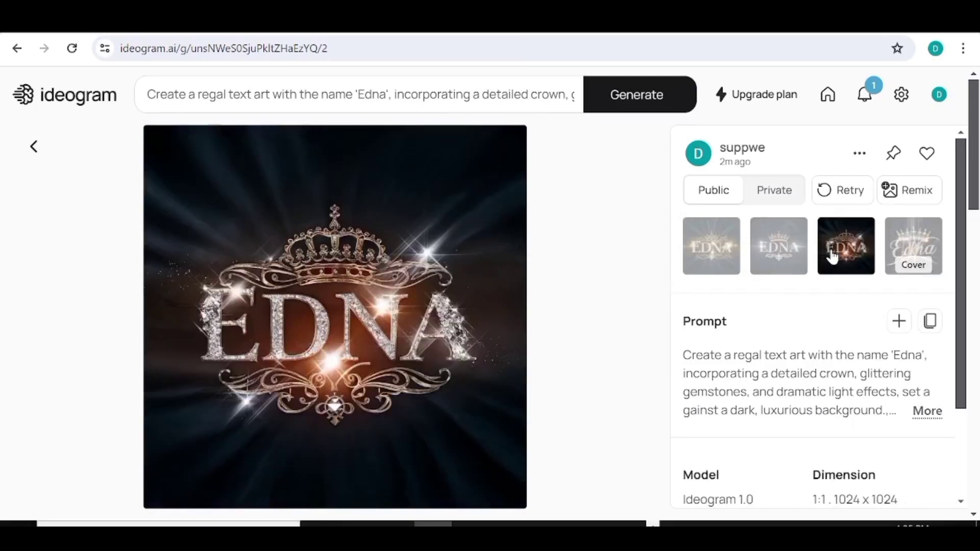
pyautogui.click(789, 252)
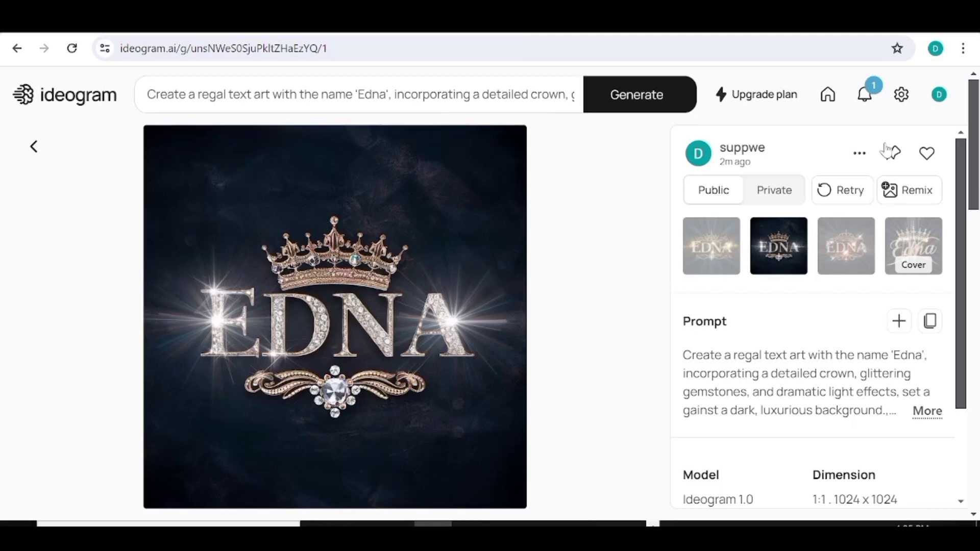
pyautogui.click(861, 155)
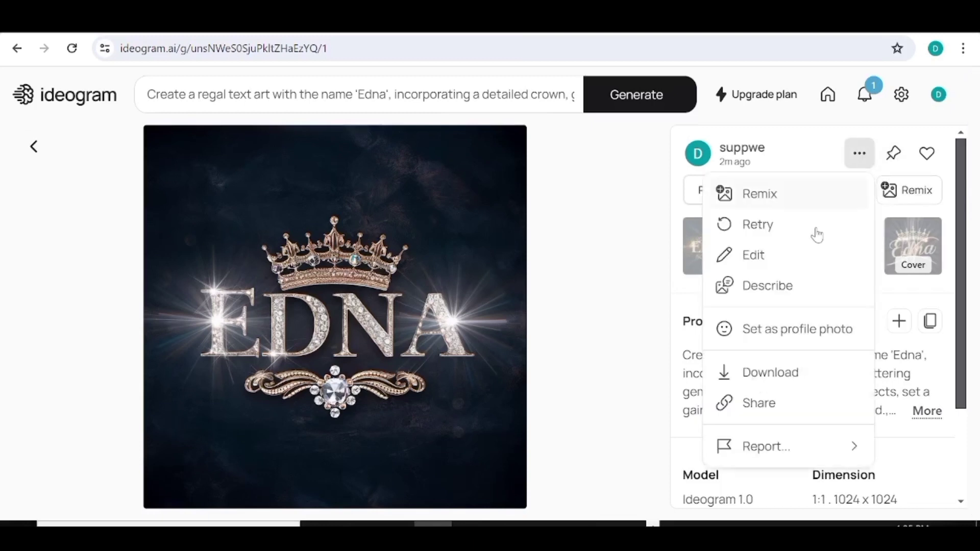
pyautogui.click(783, 381)
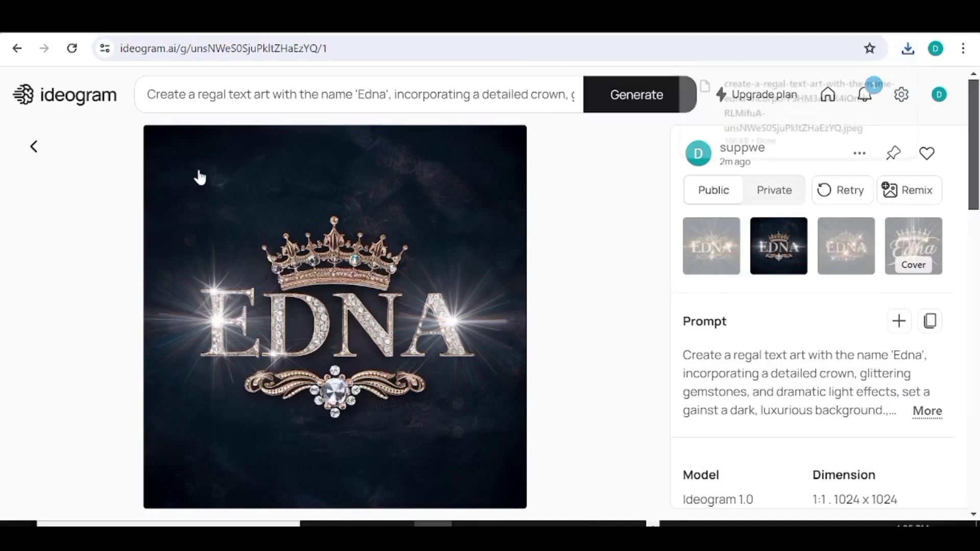
# Step: Go back to the Explore feed and scroll down to the floral heart name-art image
pyautogui.click(32, 149)
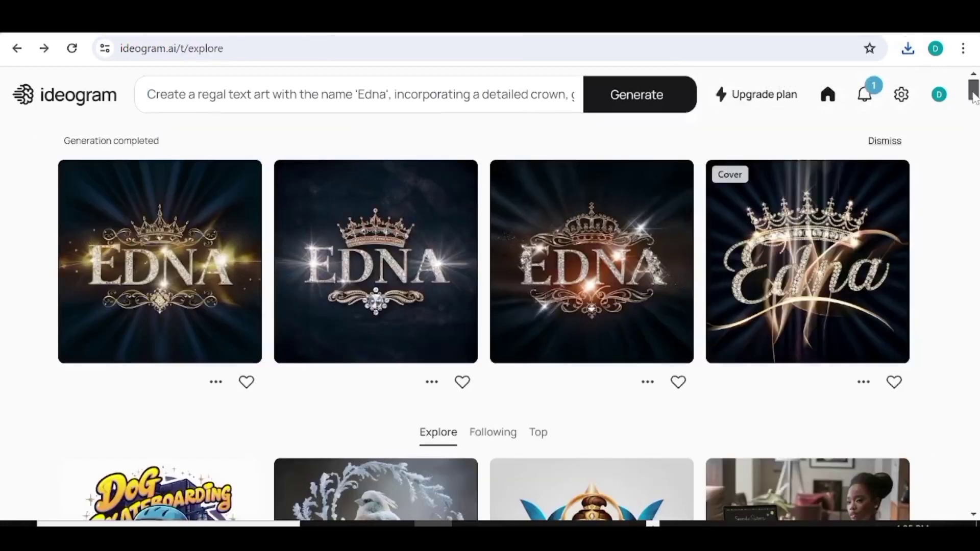
pyautogui.moveTo(974, 93); pyautogui.dragTo(973, 178)
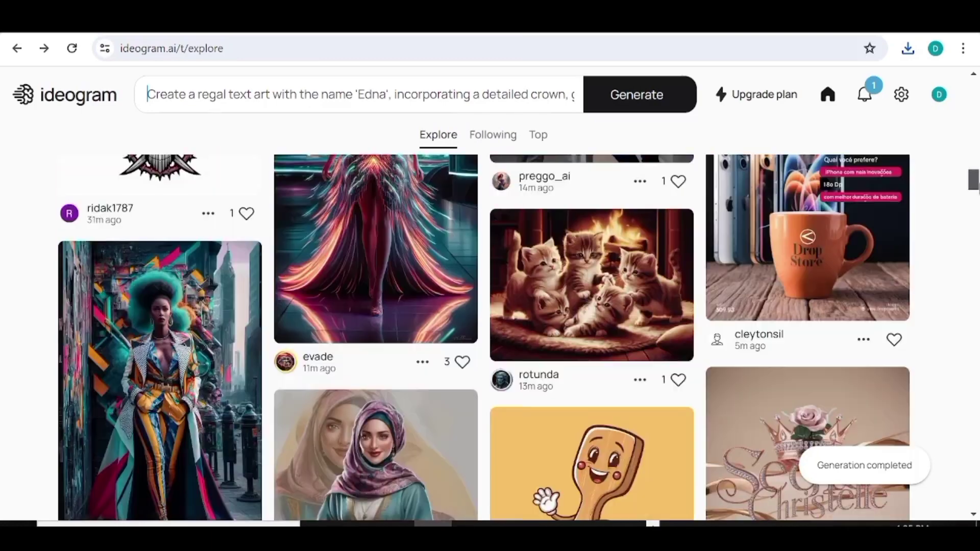
pyautogui.scroll(-10, 798, 266)
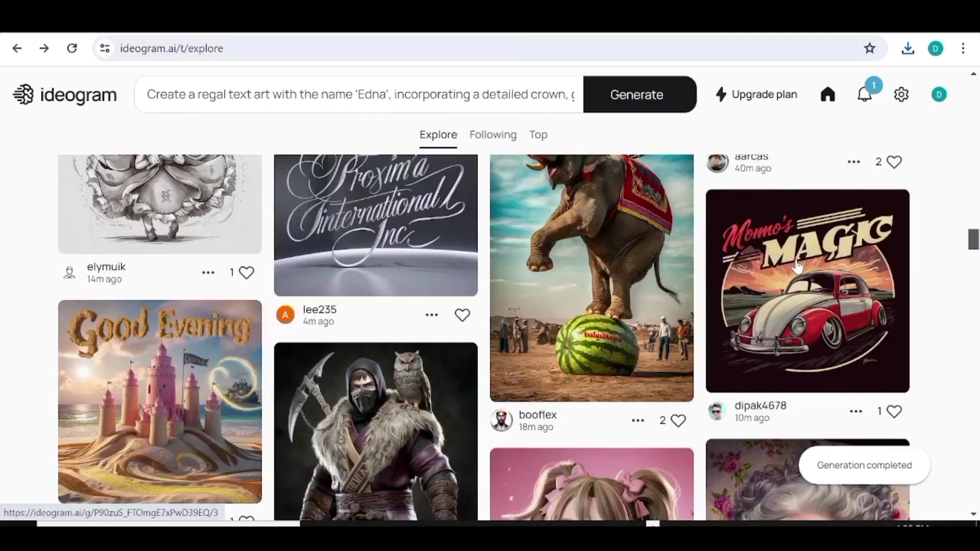
pyautogui.scroll(-9, 797, 265)
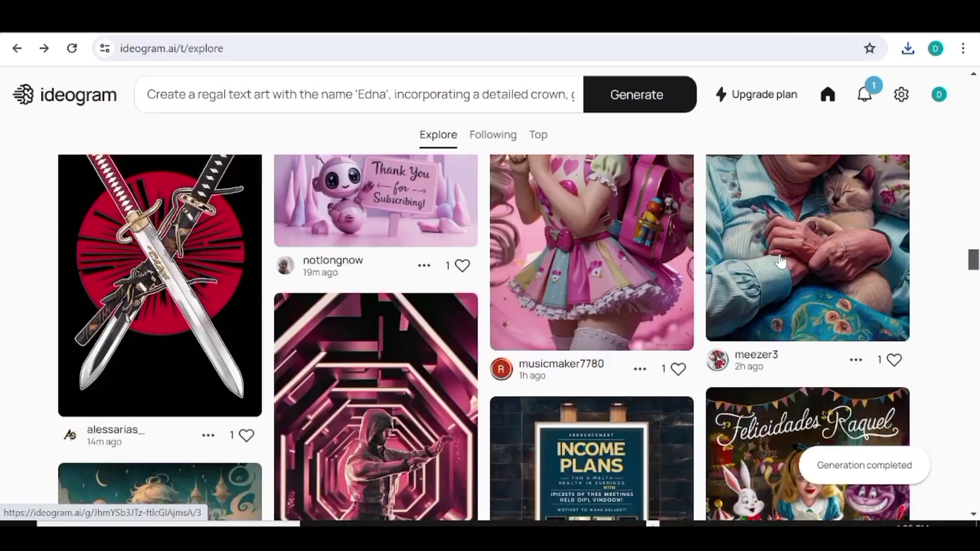
pyautogui.scroll(-5, 780, 262)
pyautogui.scroll(-5, 778, 260)
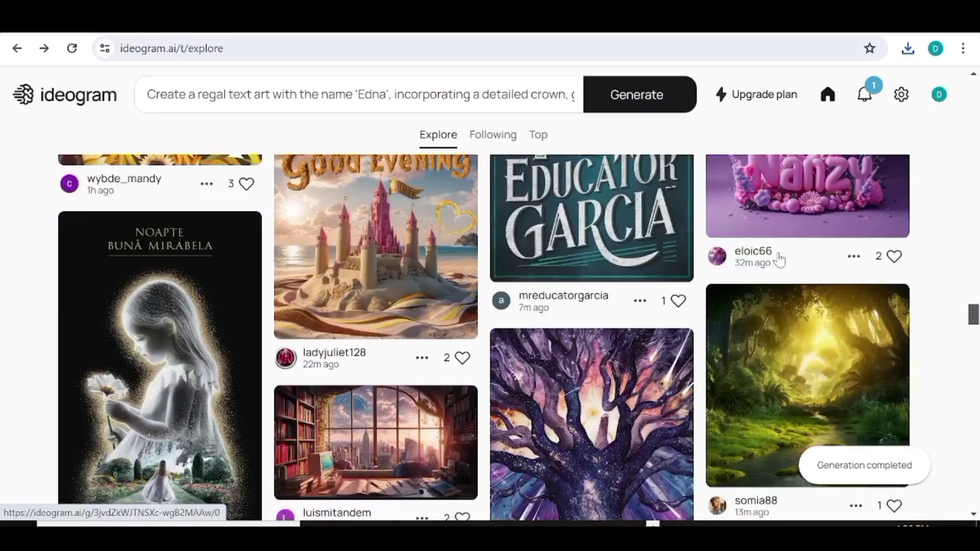
pyautogui.scroll(-15, 780, 260)
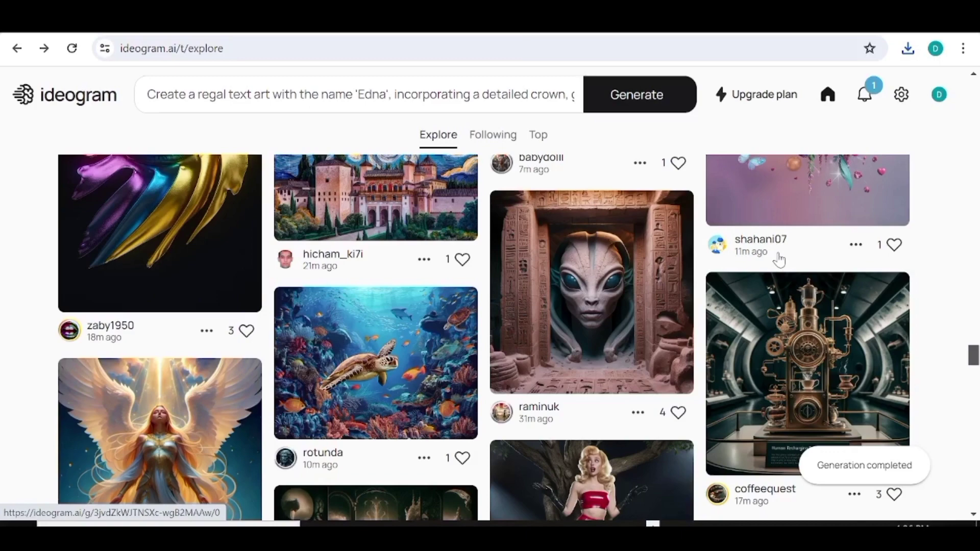
pyautogui.scroll(-10, 779, 260)
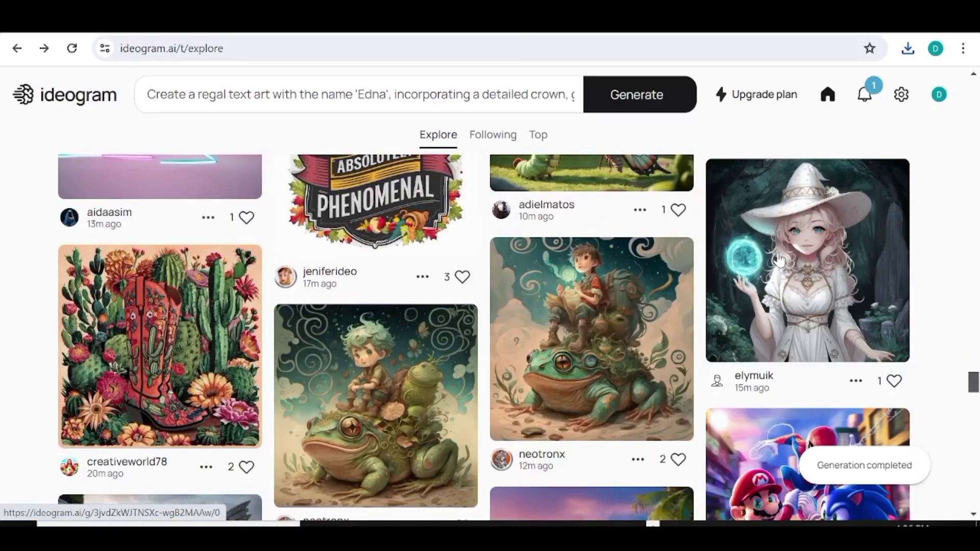
pyautogui.scroll(-6, 779, 261)
pyautogui.scroll(-4, 779, 261)
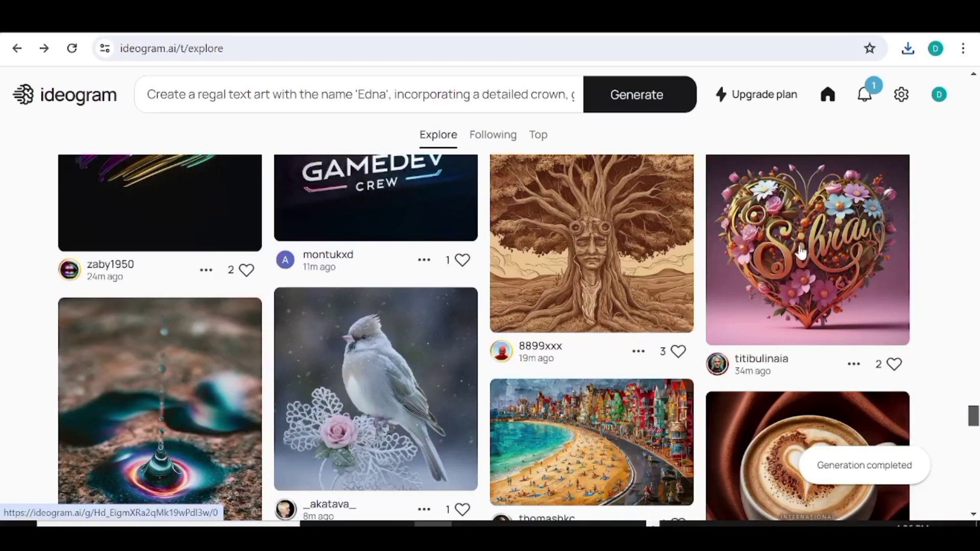
# Step: Remix the Silvia floral heart image with 'Tyson' replacing 'Silvia' and generate four images
pyautogui.click(795, 253)
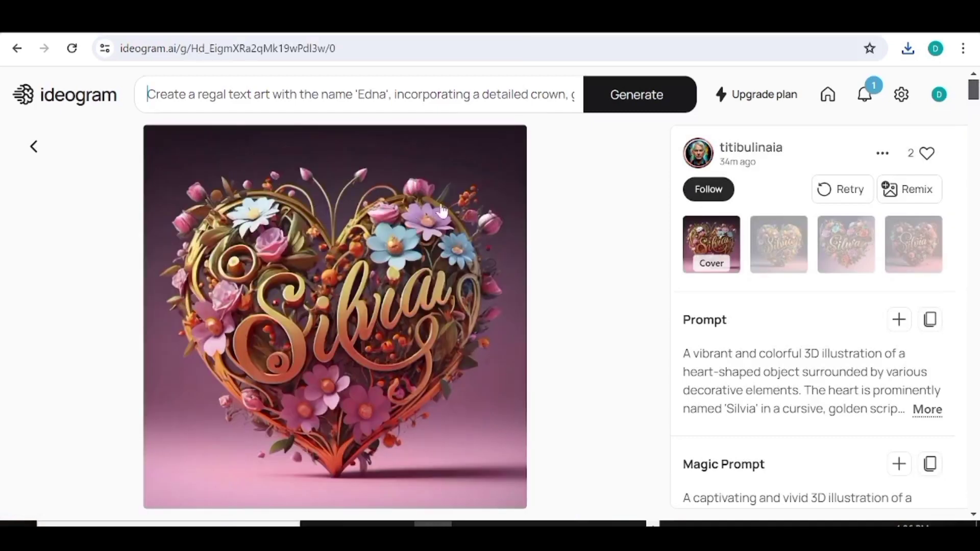
pyautogui.click(917, 194)
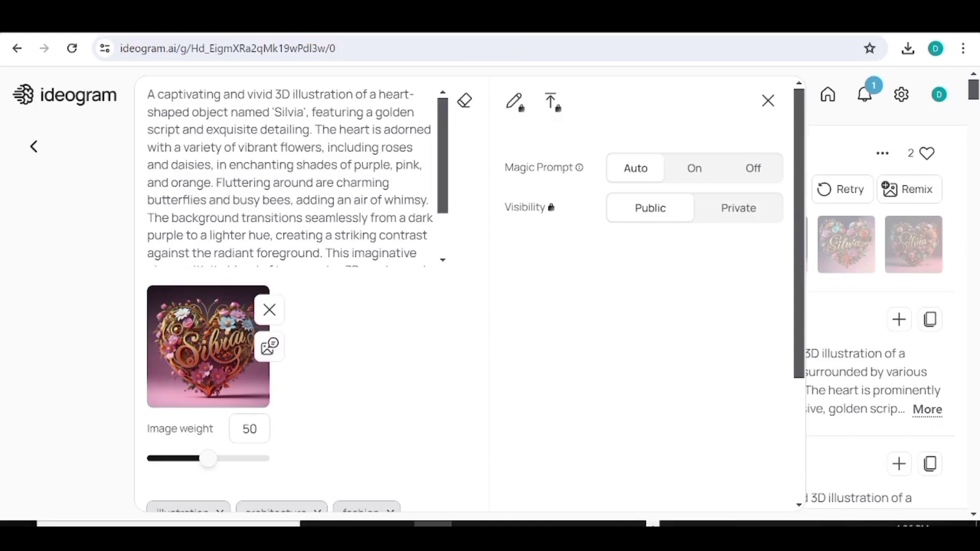
pyautogui.scroll(-5, 289, 173)
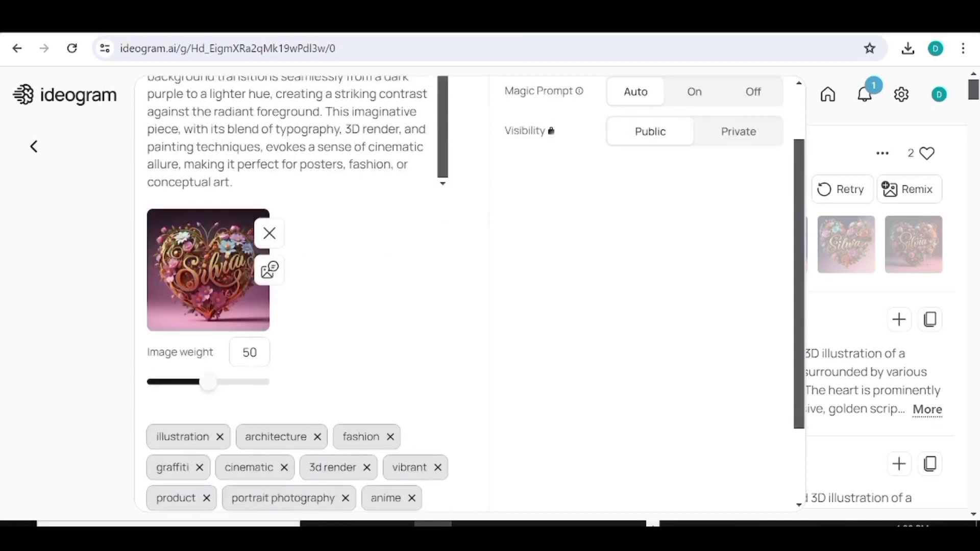
pyautogui.scroll(3, 290, 255)
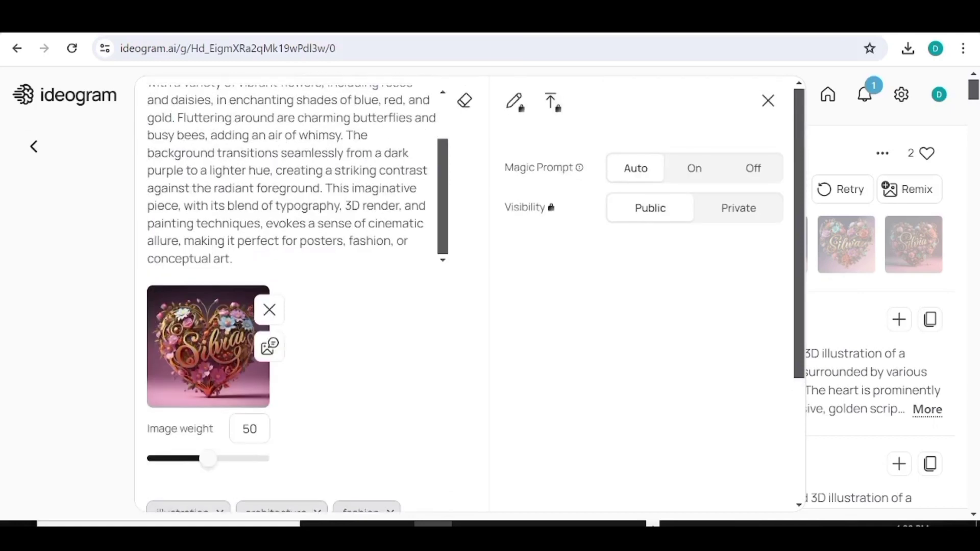
pyautogui.scroll(2, 291, 173)
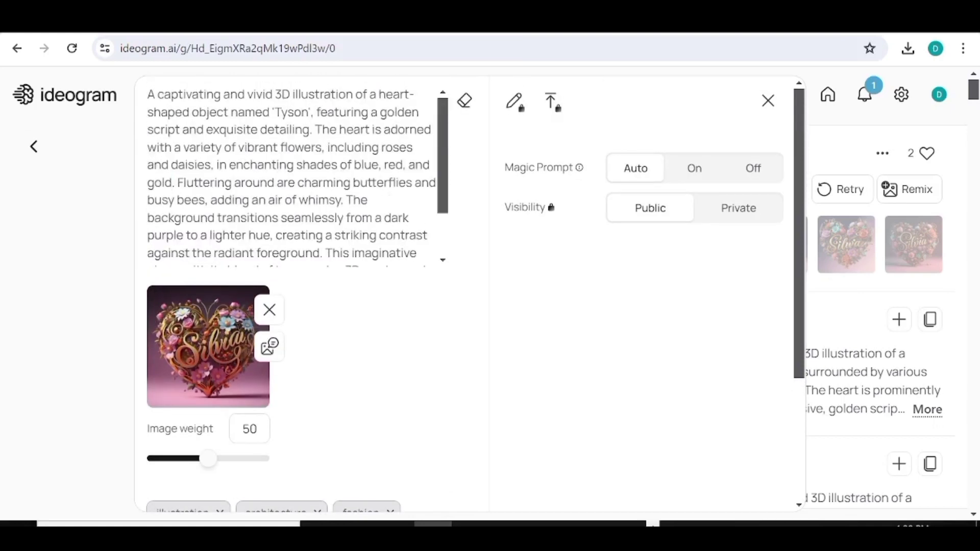
pyautogui.press('Return')
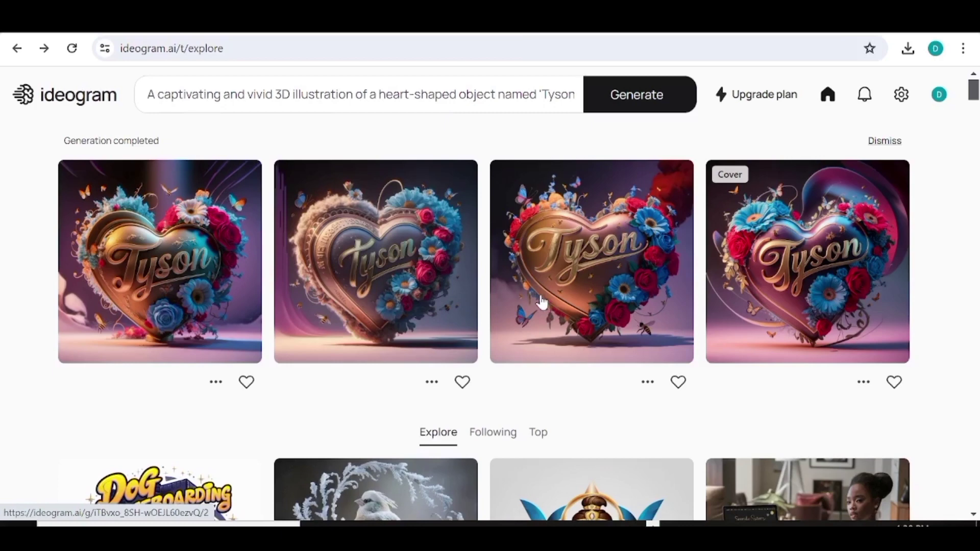
# Step: Open the Tyson heart results, compare the first and second variants, and return to the third
pyautogui.click(596, 283)
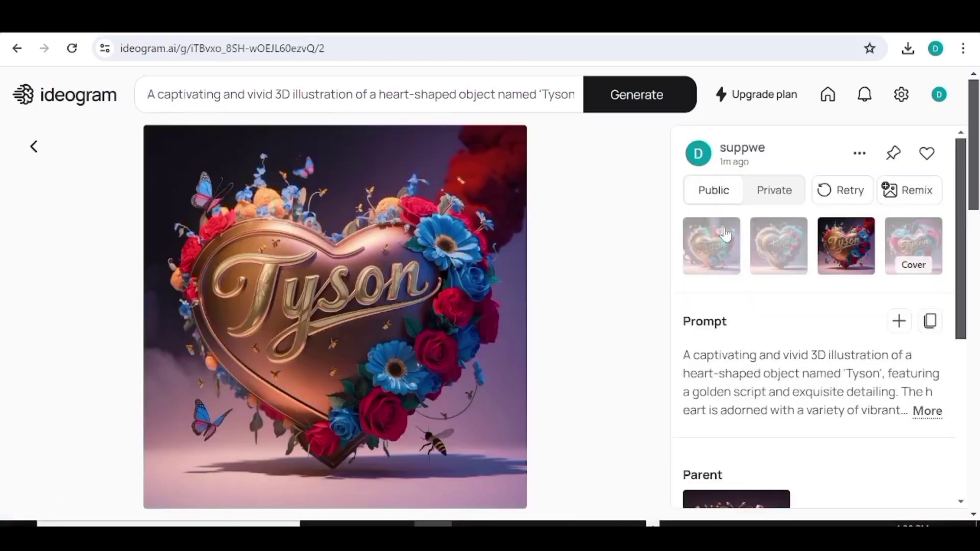
pyautogui.click(709, 255)
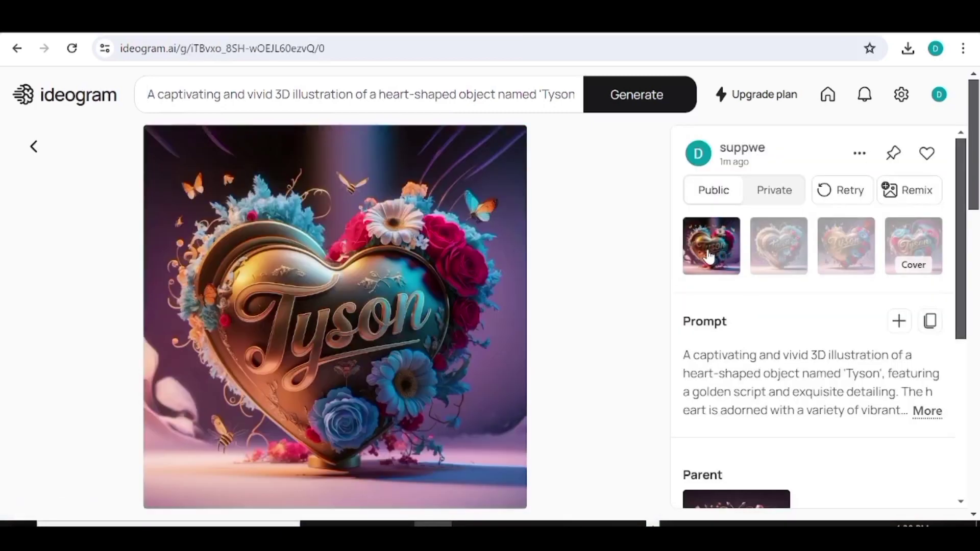
pyautogui.click(772, 257)
pyautogui.click(851, 254)
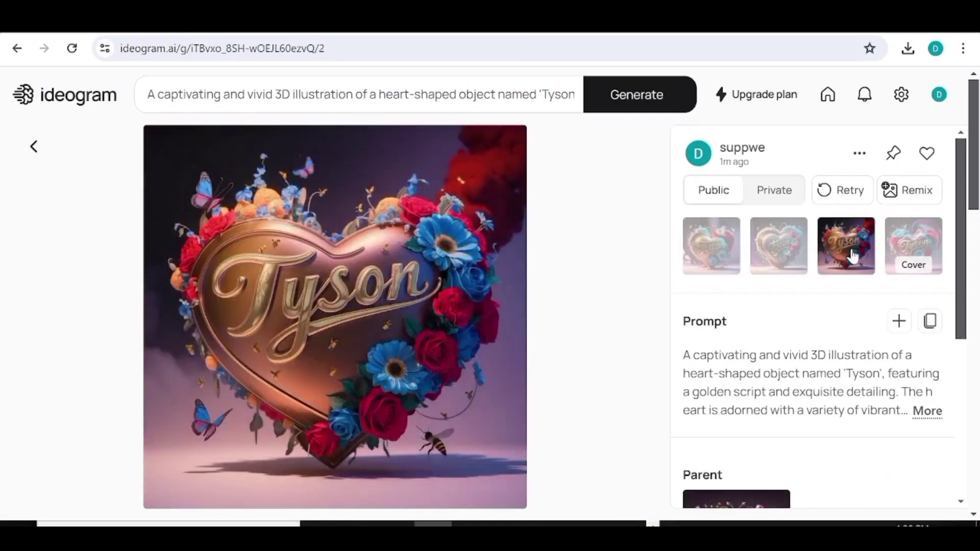
# Step: Download the third Tyson floral heart variant as a 153 KB JPEG
pyautogui.click(860, 153)
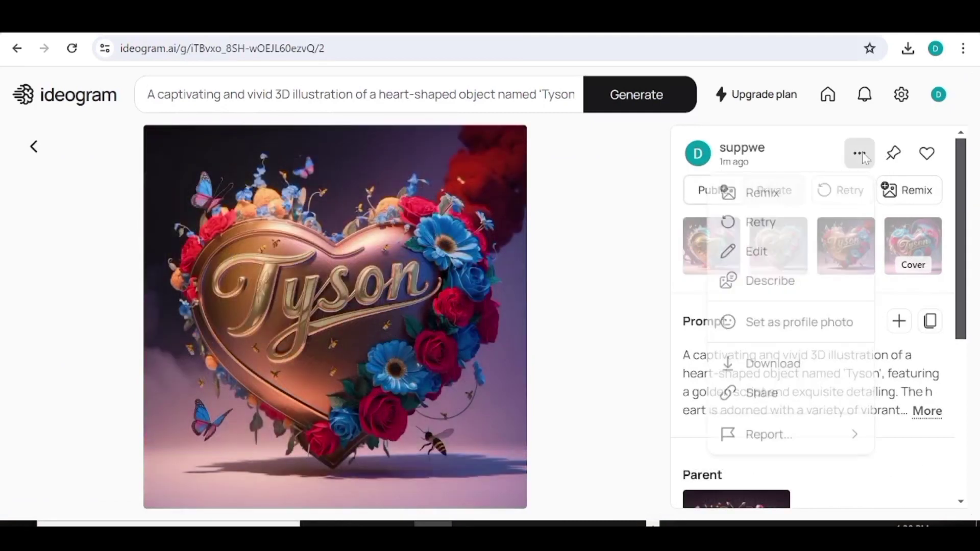
pyautogui.click(796, 386)
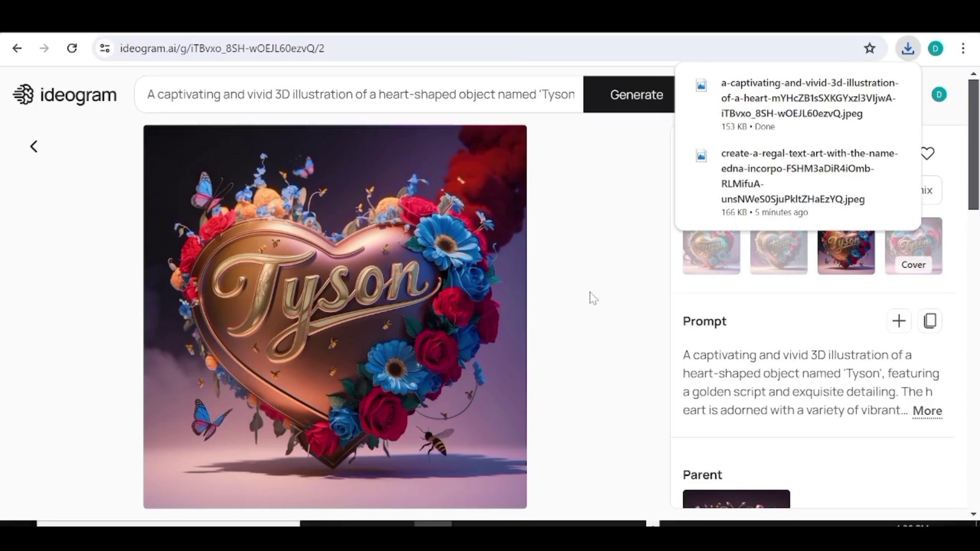
pyautogui.scroll(-3, 592, 298)
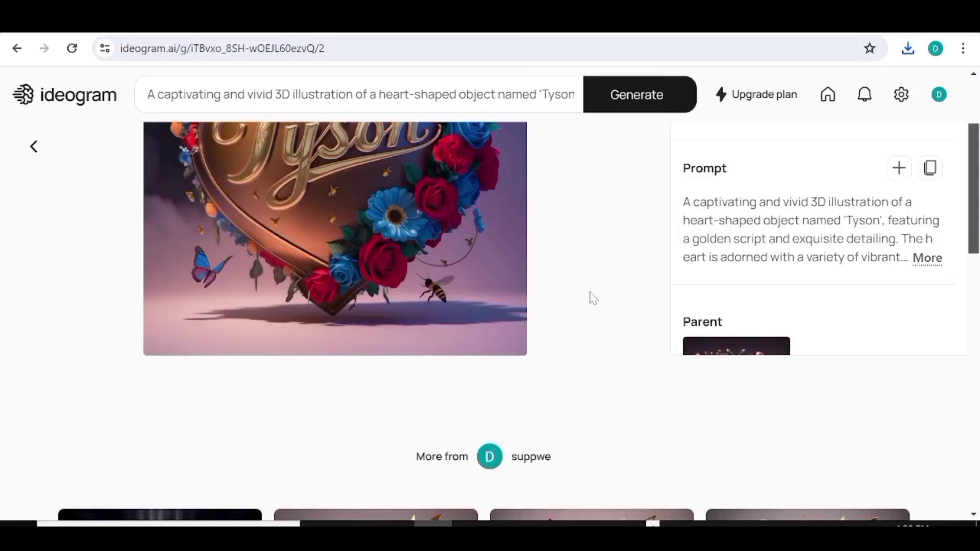
pyautogui.scroll(3, 592, 298)
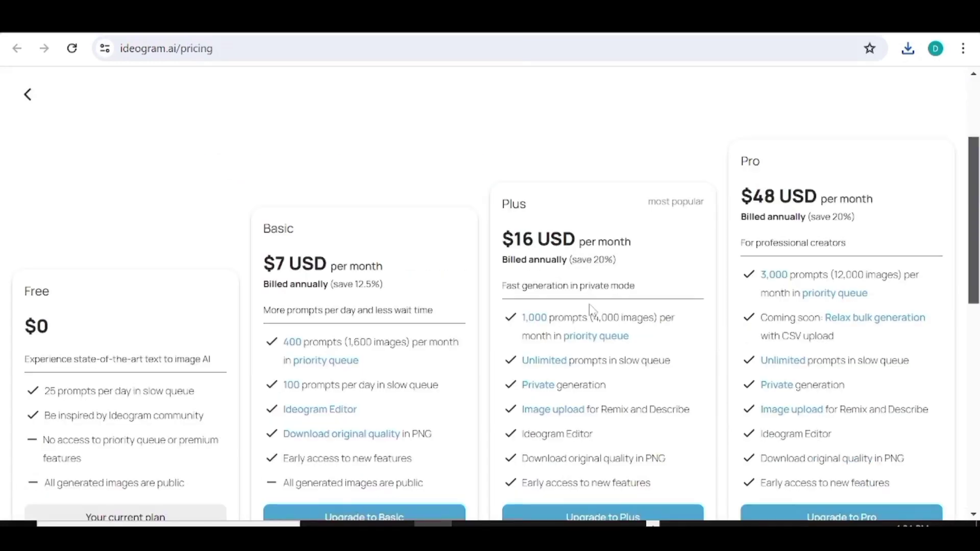
# Step: Scroll through Ideogram's pricing plans: Free, Basic $7, Plus $16 and Pro $48
pyautogui.scroll(-6, 591, 309)
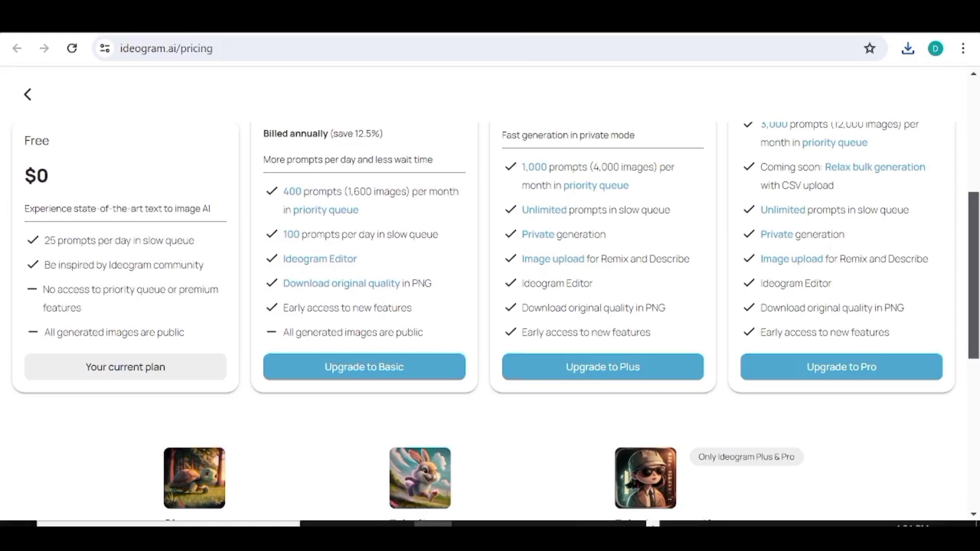
pyautogui.scroll(3, 514, 250)
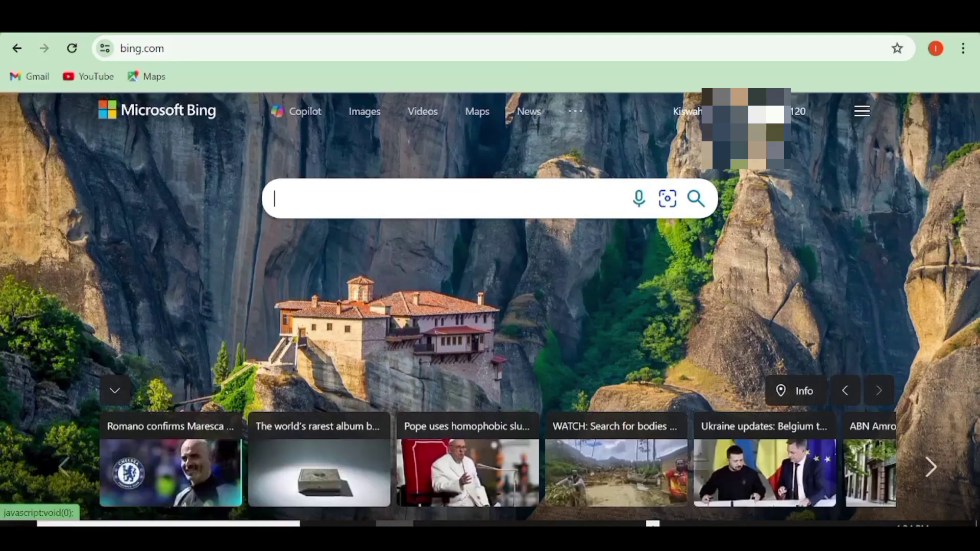
# Step: Open Bing Image Creator from Images and paste the glossy glass 3D 'Clarice' text-art prompt
pyautogui.click(359, 113)
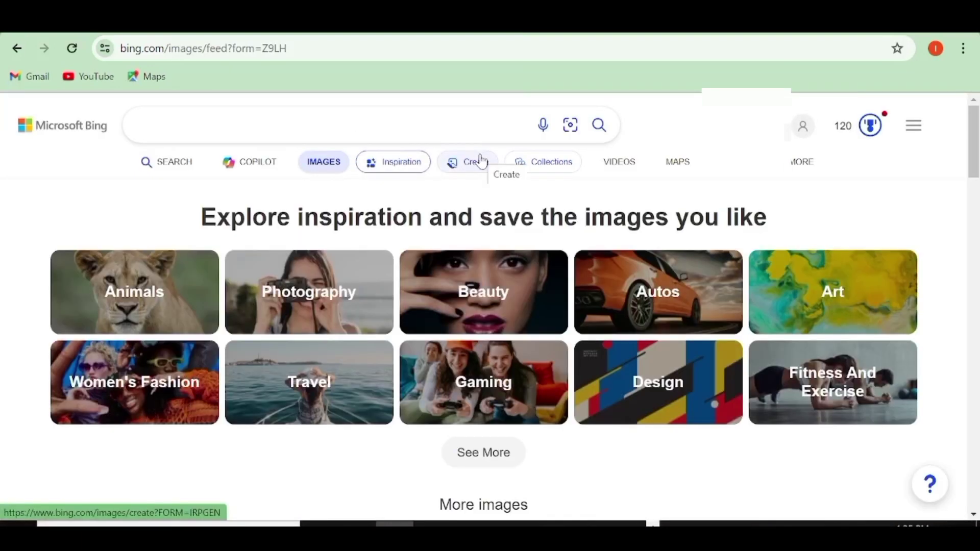
pyautogui.click(481, 161)
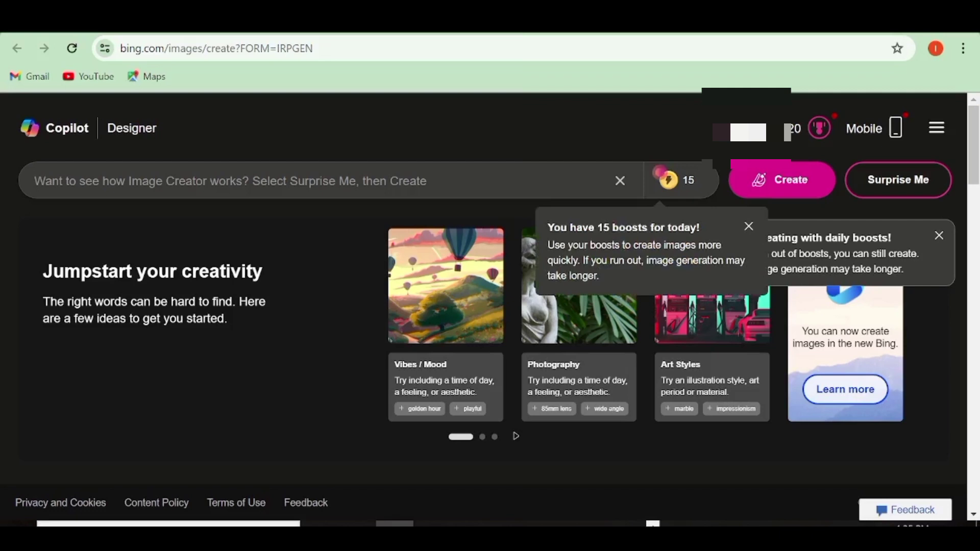
pyautogui.hotkey('ctrl', 'v')
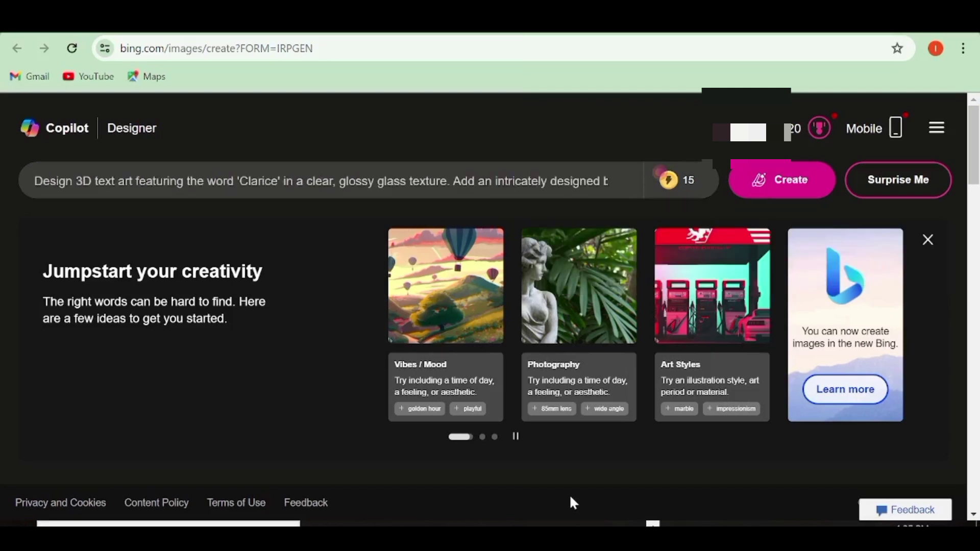
# Step: Create the four glass-texture Clarice images with butterflies and heart loops, and review them
pyautogui.click(811, 185)
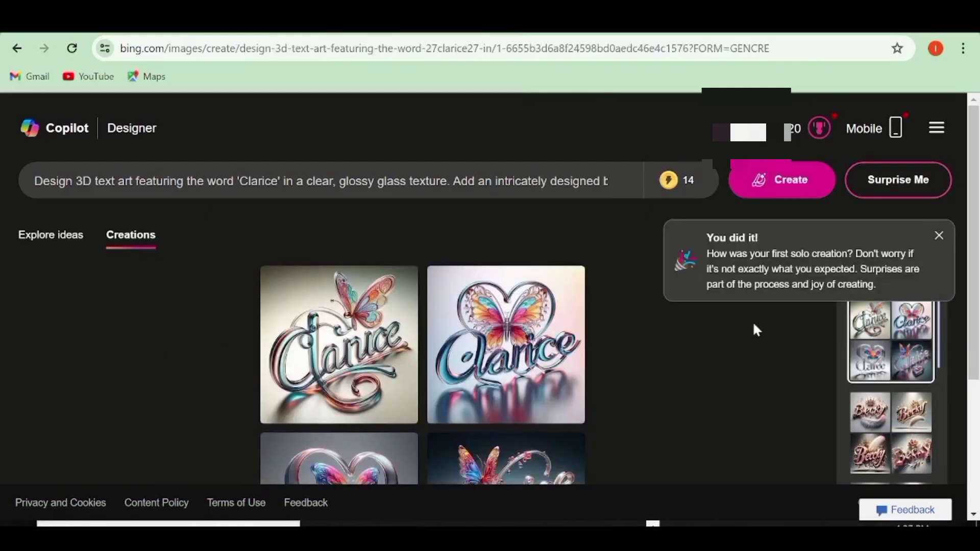
pyautogui.scroll(-1, 729, 352)
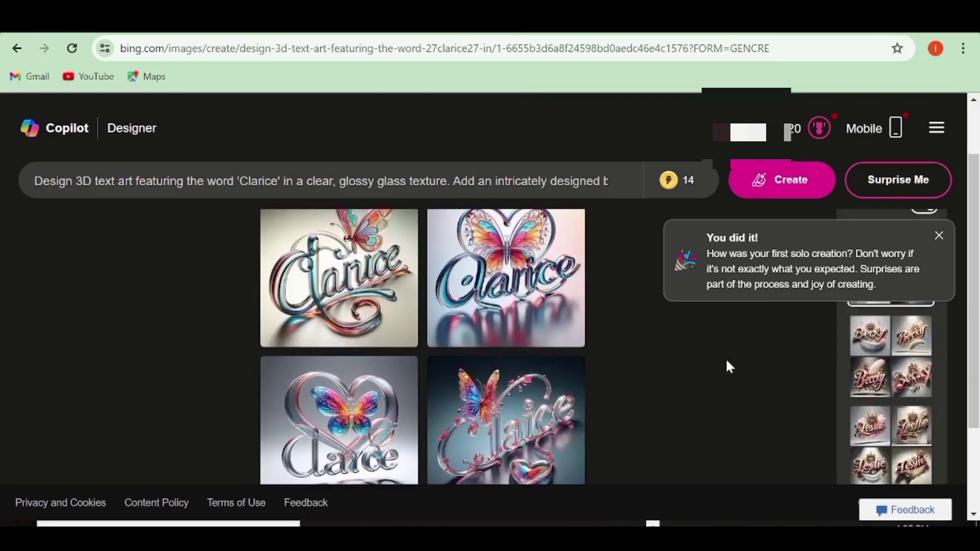
pyautogui.scroll(-1, 729, 366)
pyautogui.scroll(2, 727, 361)
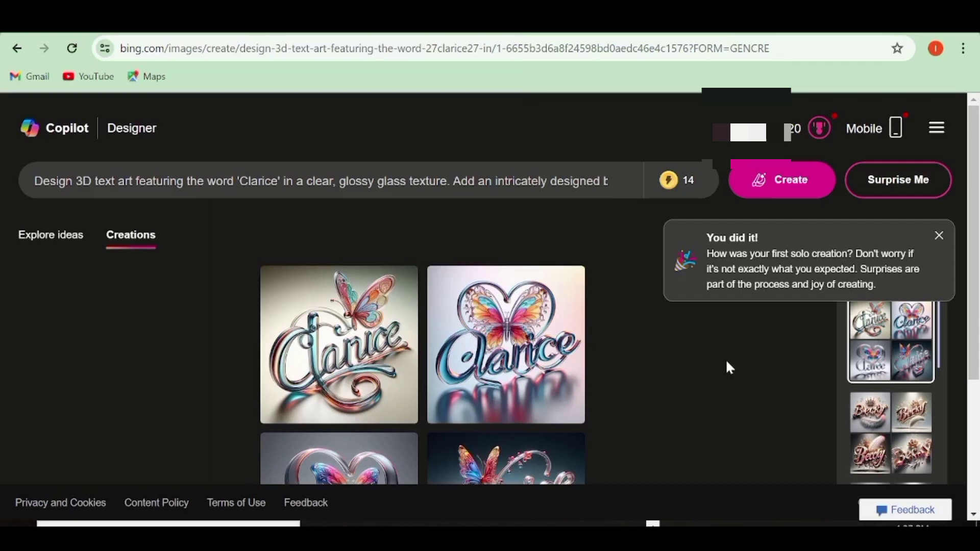
# Step: Browse forward and back through the four Clarice images in the viewer
pyautogui.click(375, 386)
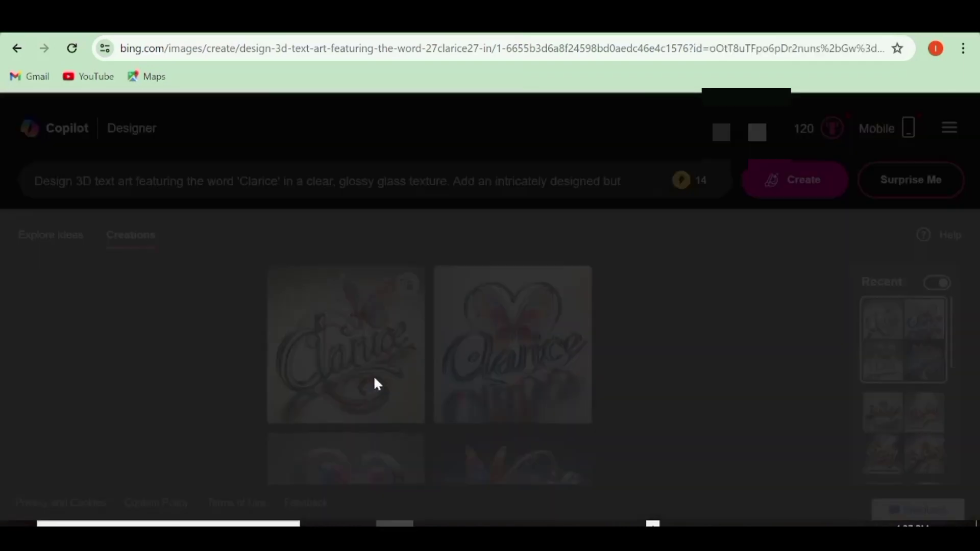
pyautogui.click(553, 320)
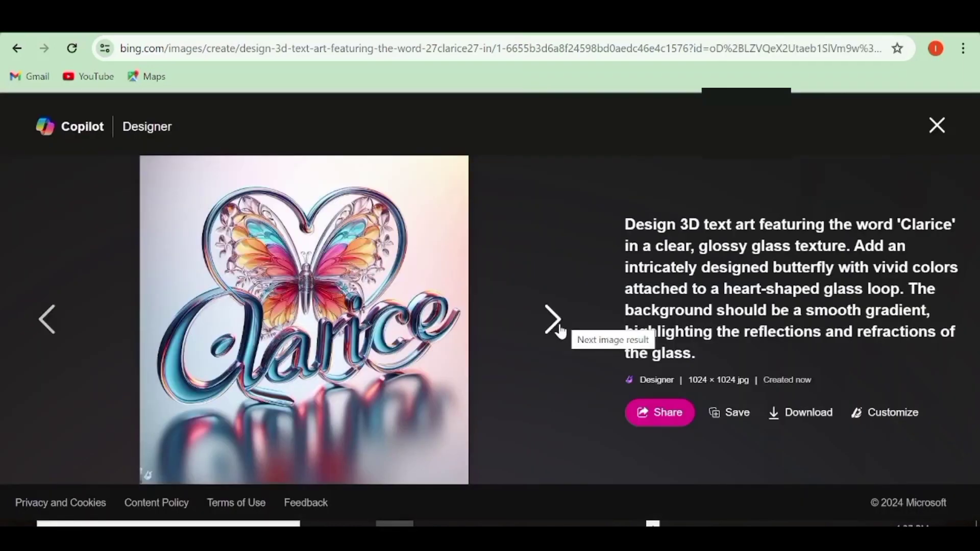
pyautogui.click(553, 320)
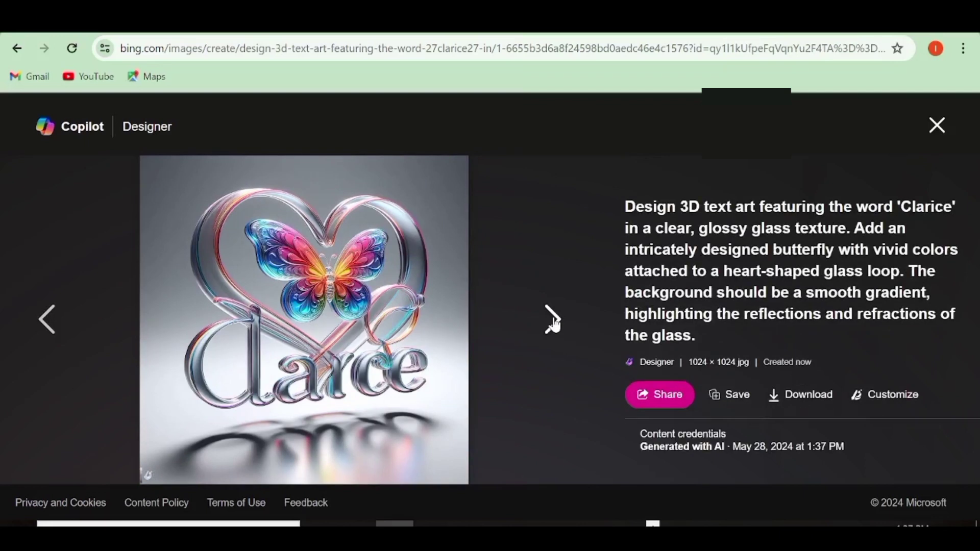
pyautogui.click(554, 323)
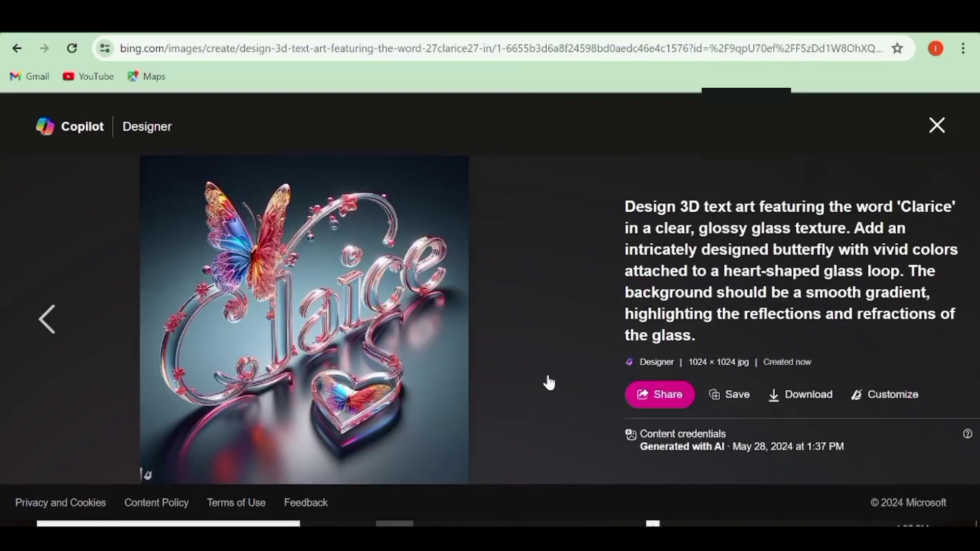
pyautogui.click(54, 321)
pyautogui.click(55, 323)
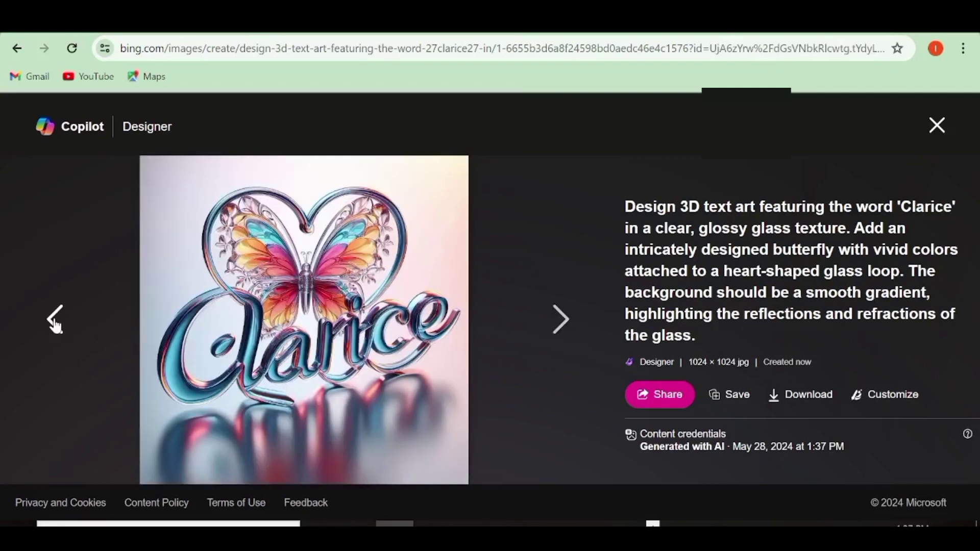
pyautogui.click(55, 321)
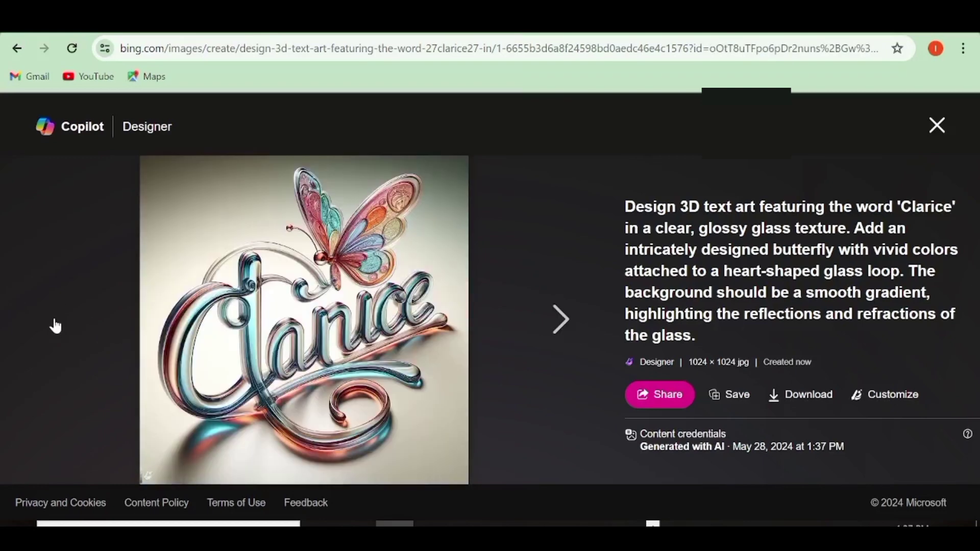
# Step: Open the Brandy results and download the block-letter BRANDY heart-and-butterfly image
pyautogui.click(938, 126)
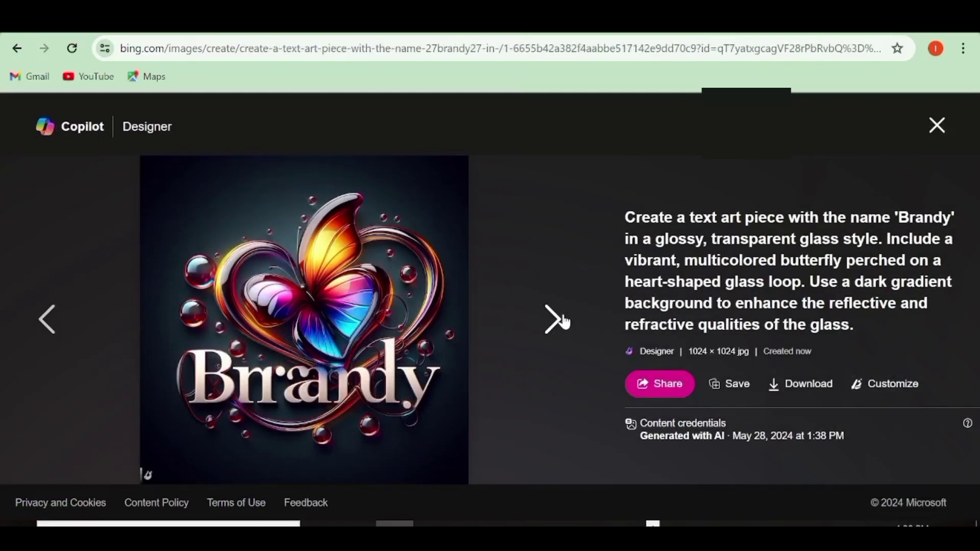
pyautogui.click(562, 321)
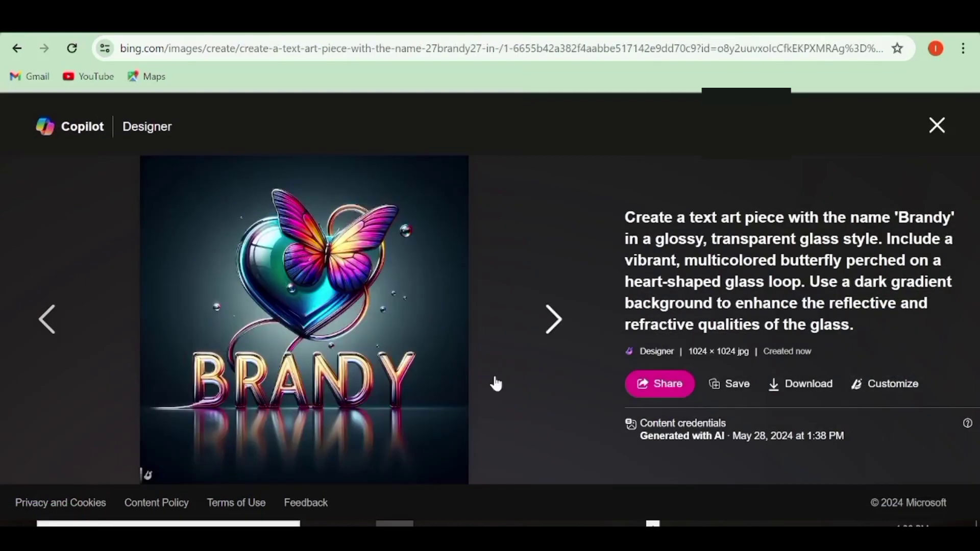
pyautogui.click(815, 390)
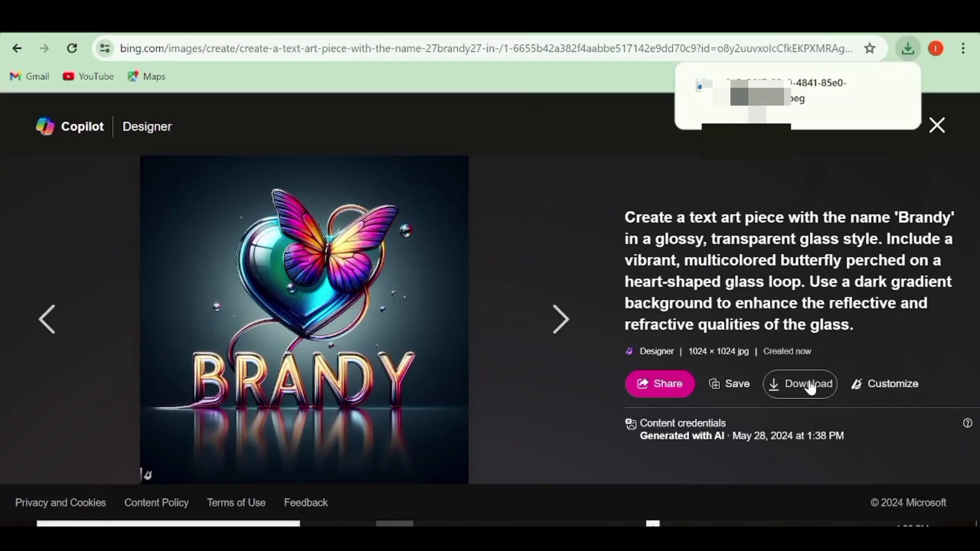
# Step: Close the enlarged image and rerun the Brandy glass butterfly-heart prompt for a new batch
pyautogui.click(937, 126)
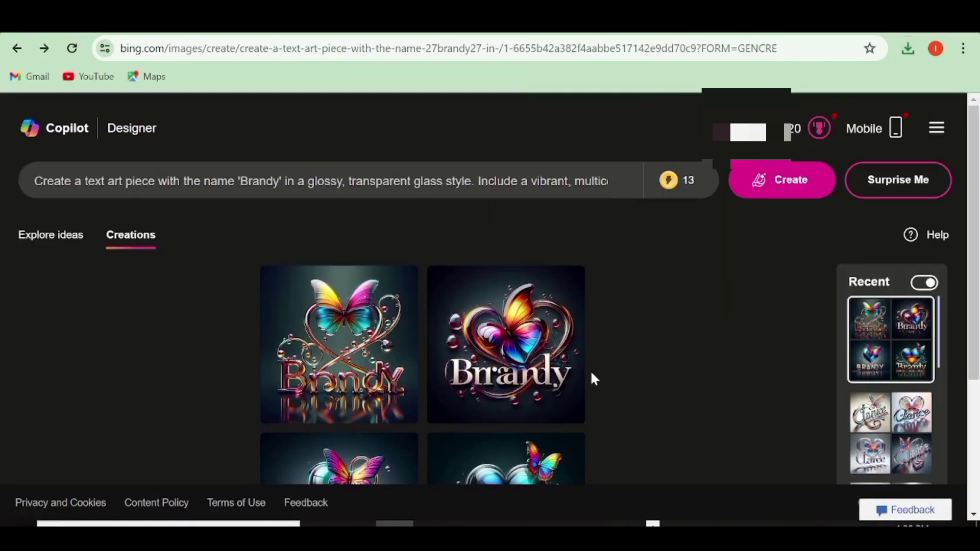
pyautogui.scroll(-1, 592, 376)
pyautogui.scroll(-1, 592, 378)
pyautogui.click(796, 188)
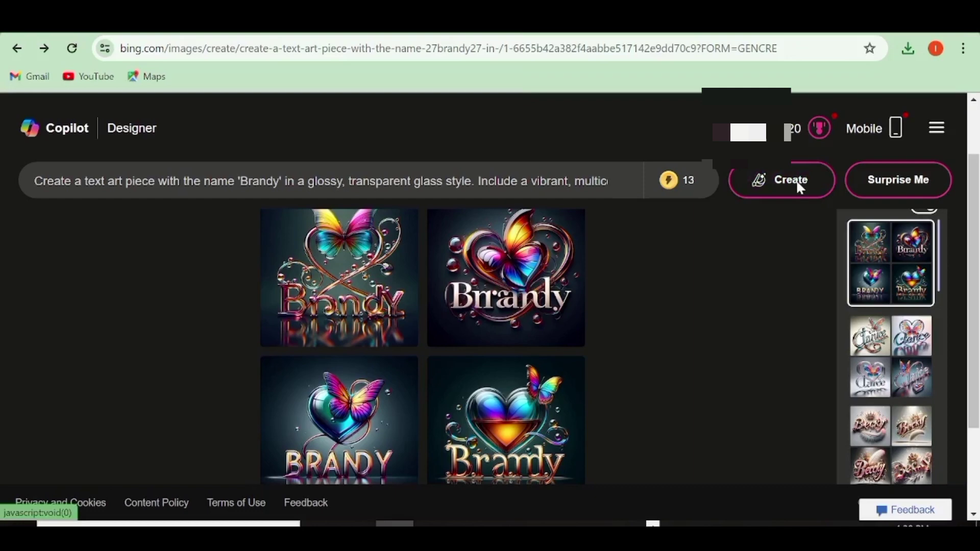